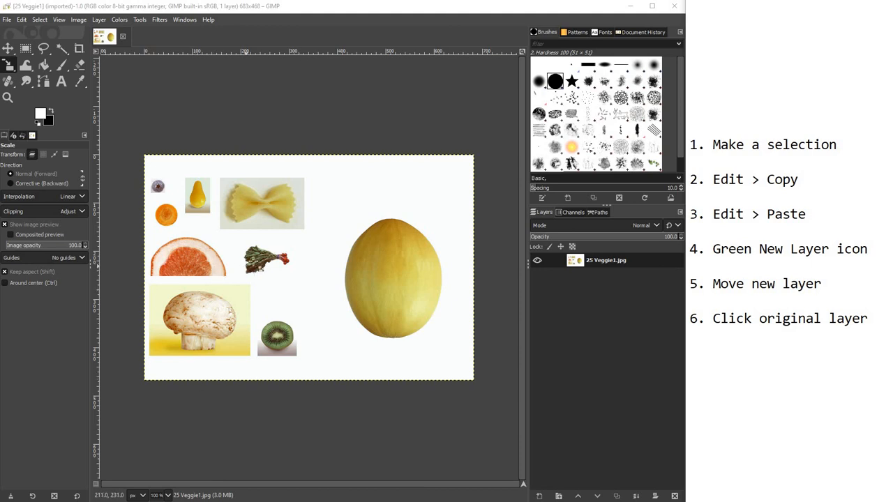
- Trace the outline of the radish bunch with the Free Select tool and close it into a selection
scroll(260, 256, up, 4)
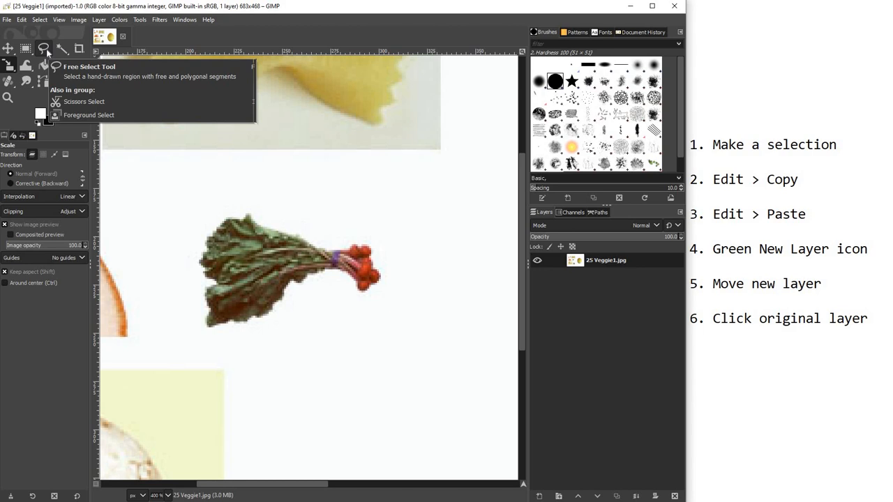
click(45, 48)
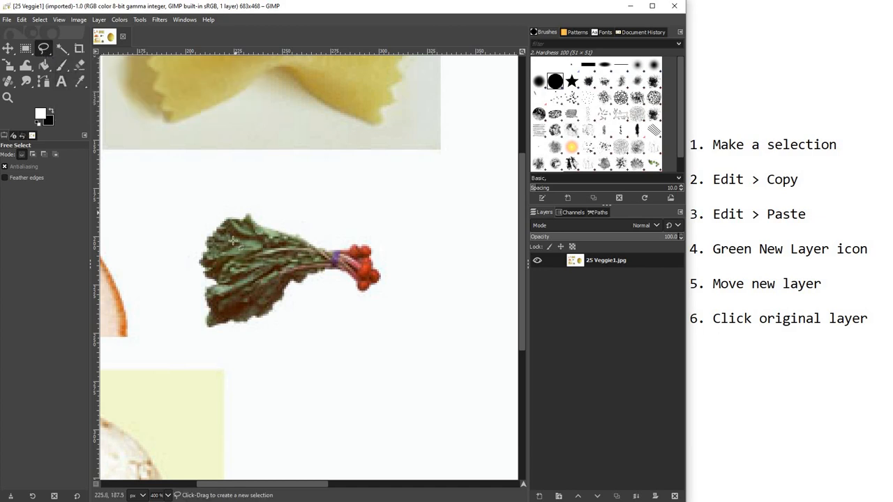
click(352, 246)
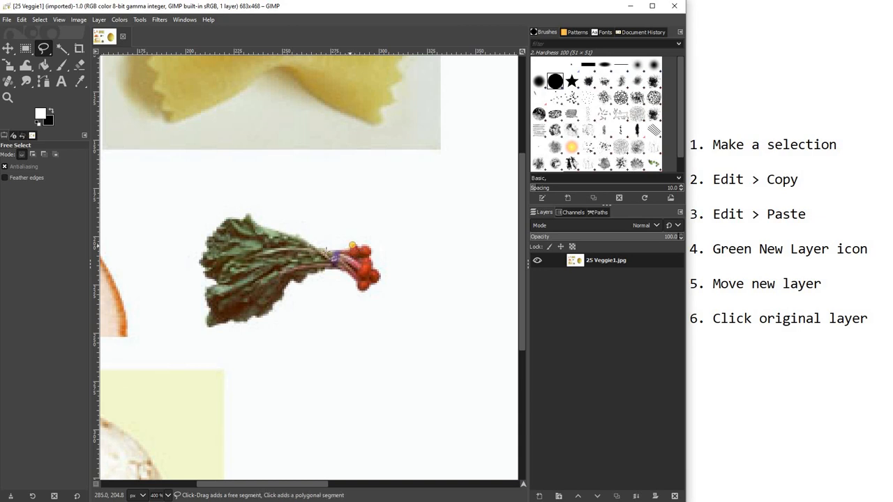
mouse_move(317, 245)
mouse_down()
mouse_move(253, 226)
mouse_move(247, 213)
mouse_move(211, 237)
mouse_up()
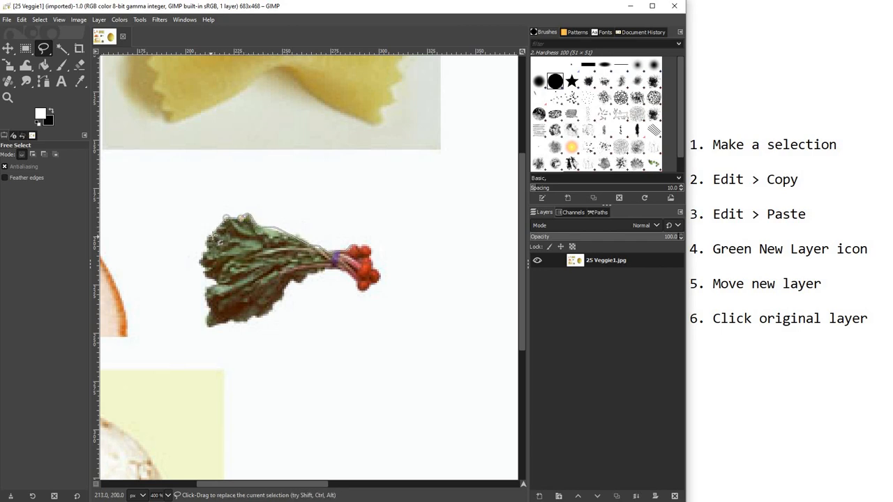
click(212, 235)
click(207, 249)
click(201, 261)
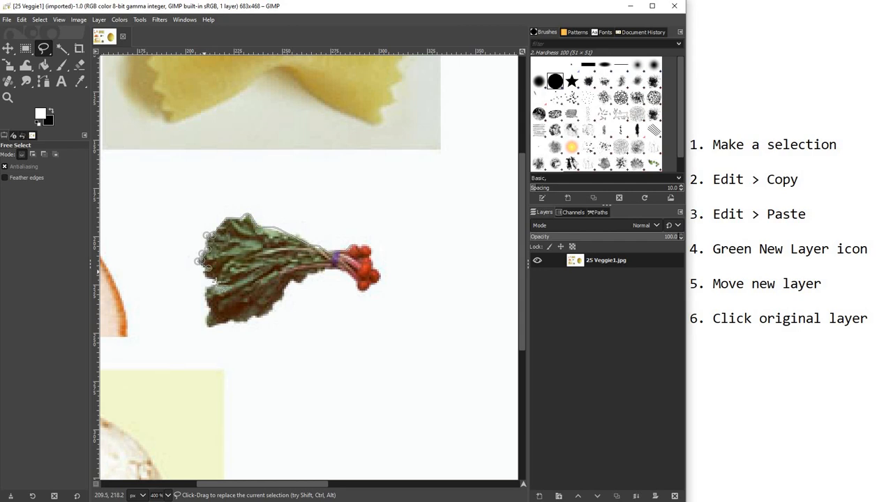
click(216, 282)
click(204, 289)
click(206, 302)
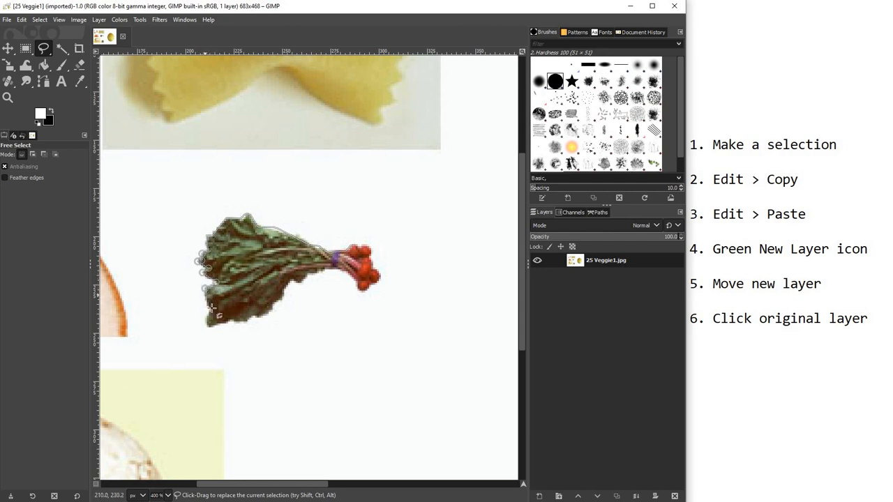
click(206, 325)
click(229, 319)
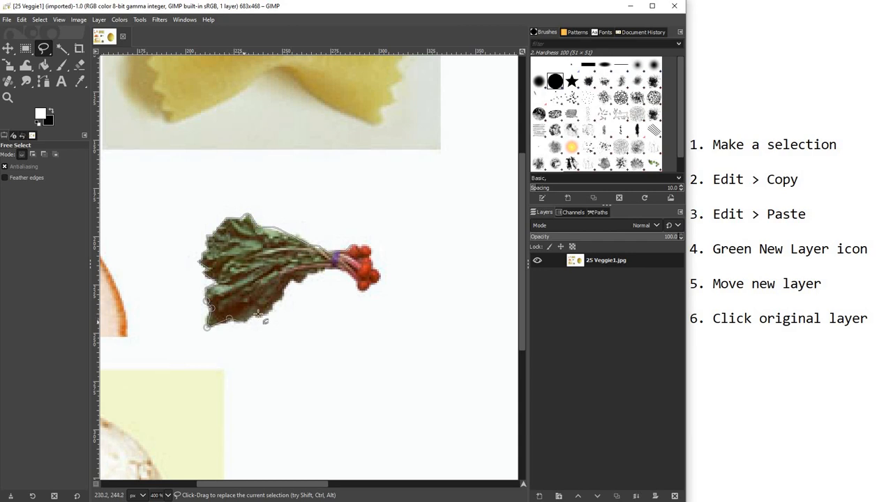
click(251, 320)
click(258, 314)
click(262, 317)
click(273, 309)
click(275, 302)
click(284, 291)
click(291, 280)
click(299, 285)
click(313, 270)
click(324, 269)
click(349, 275)
click(361, 290)
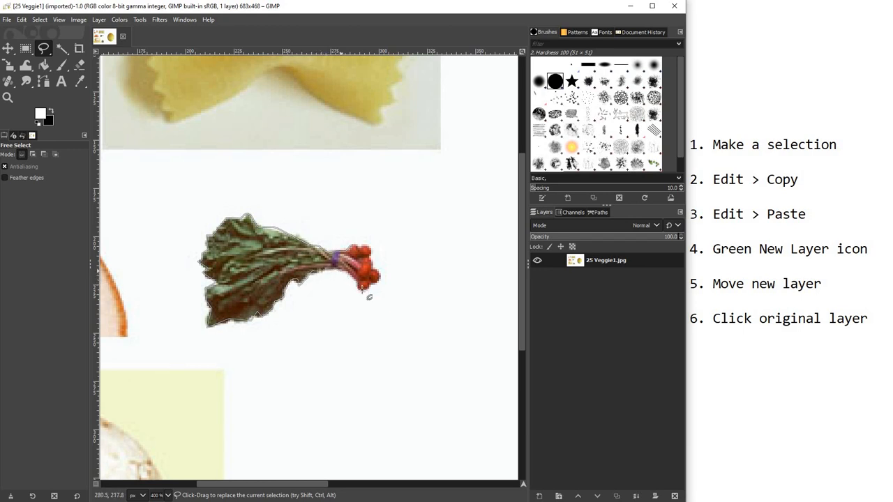
click(371, 284)
click(378, 275)
click(373, 266)
click(372, 246)
click(353, 245)
key(Return)
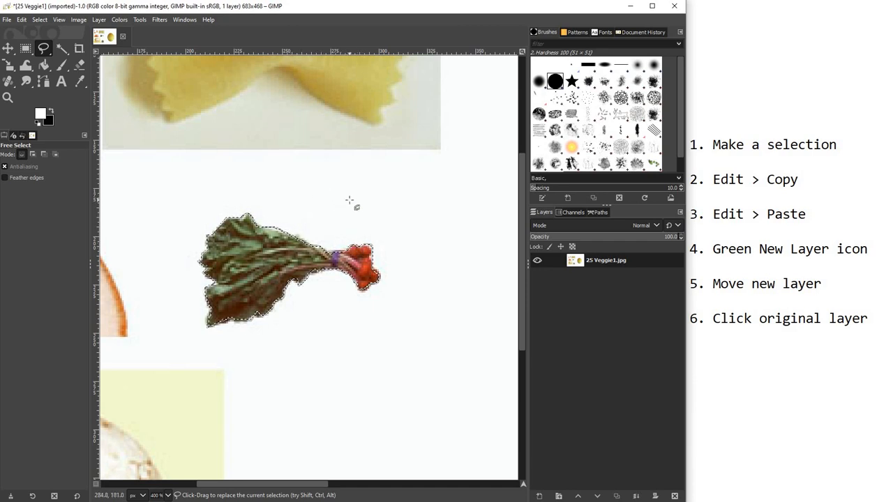
- Examine the edge of the radish selection up close along the leaves and stems
scroll(303, 209, up, 7)
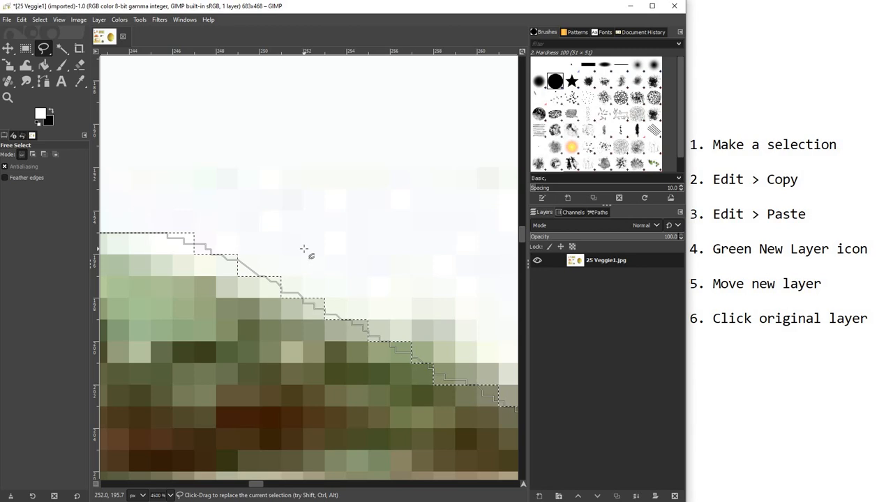
scroll(362, 214, down, 3)
scroll(361, 213, down, 2)
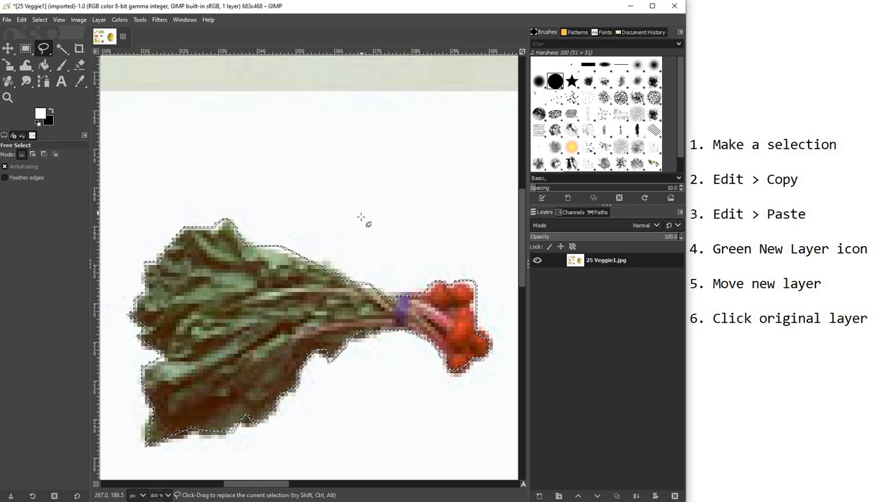
scroll(361, 214, up, 1)
scroll(361, 217, down, 1)
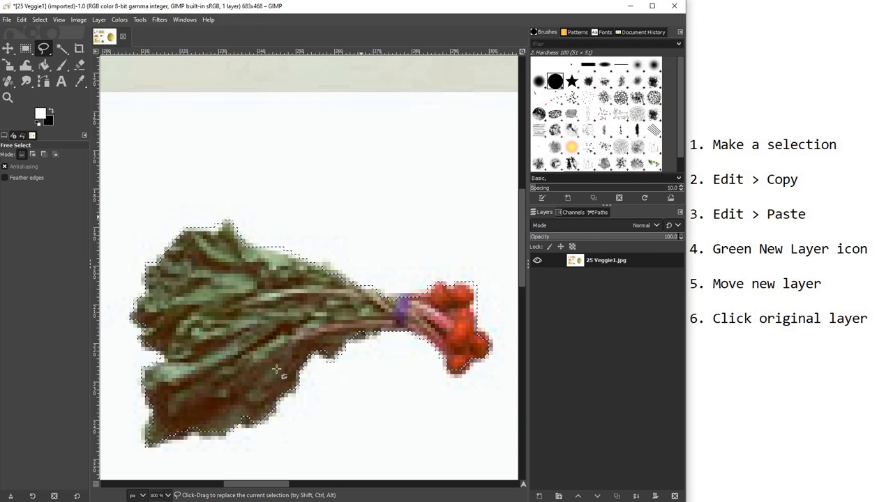
scroll(273, 381, up, 5)
scroll(198, 272, down, 3)
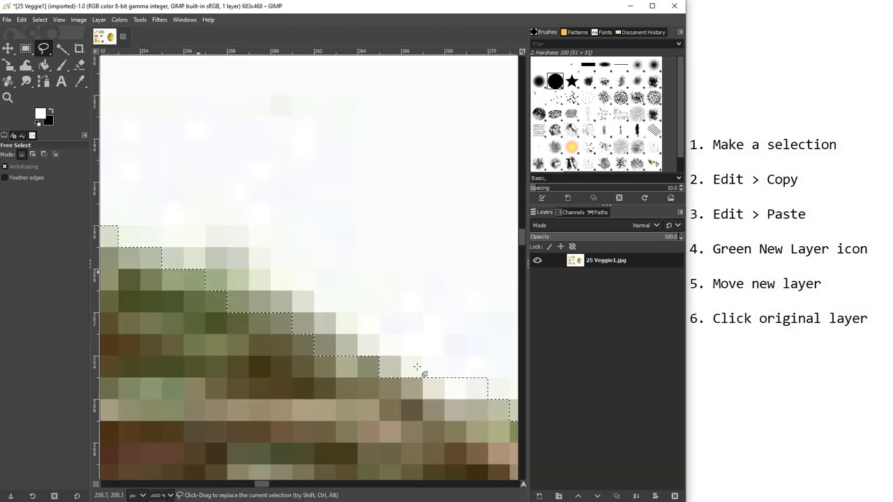
scroll(310, 469, down, 5)
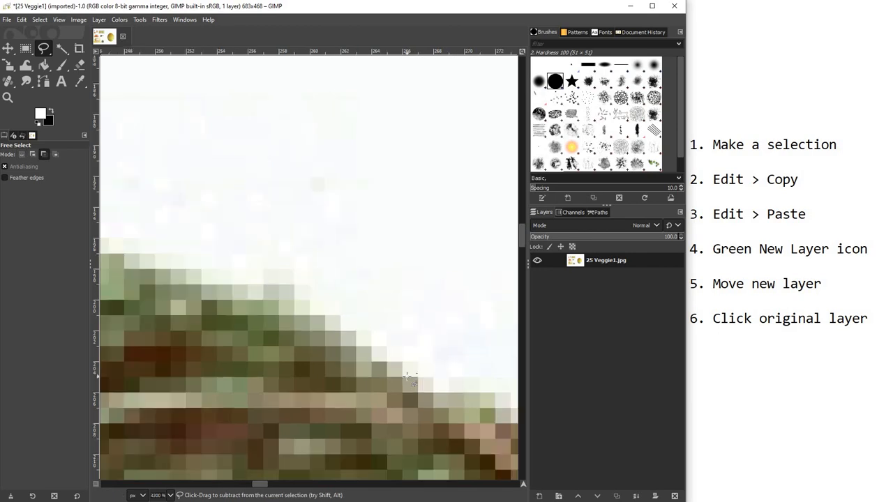
scroll(311, 469, down, 4)
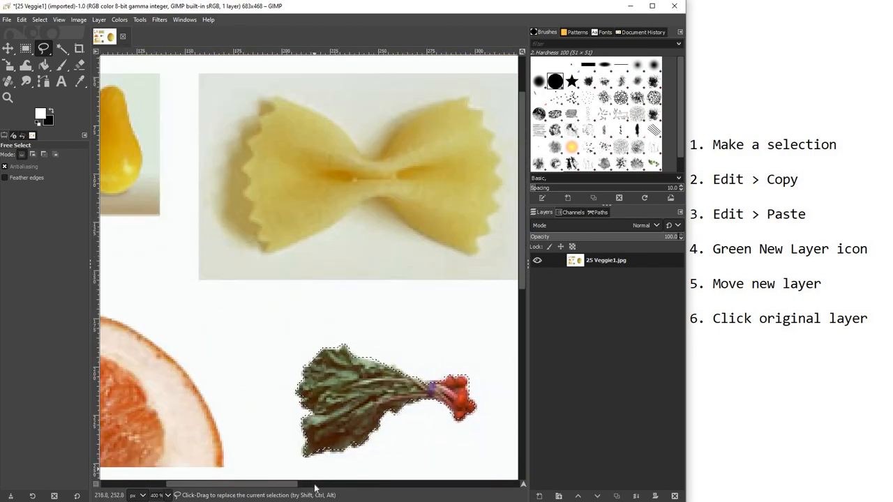
scroll(279, 471, right, 2)
scroll(276, 468, right, 1)
scroll(275, 469, down, 2)
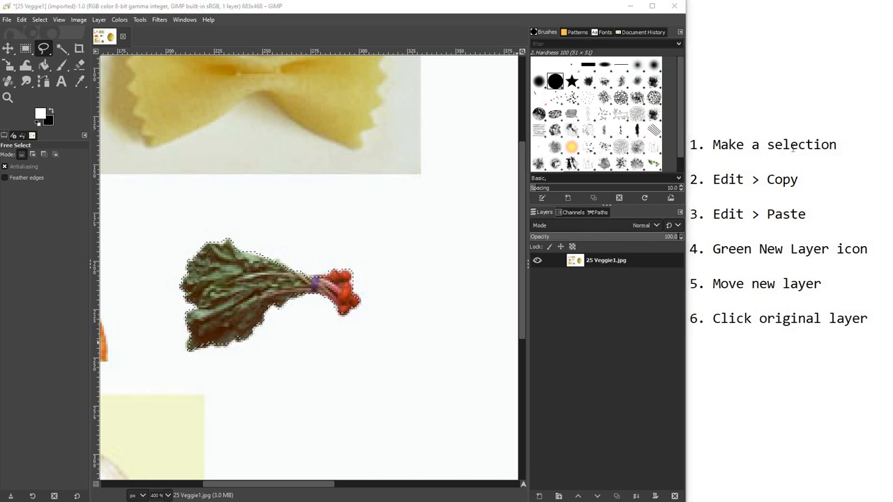
- Copy the selected radish bunch to the clipboard
drag(837, 145, 716, 156)
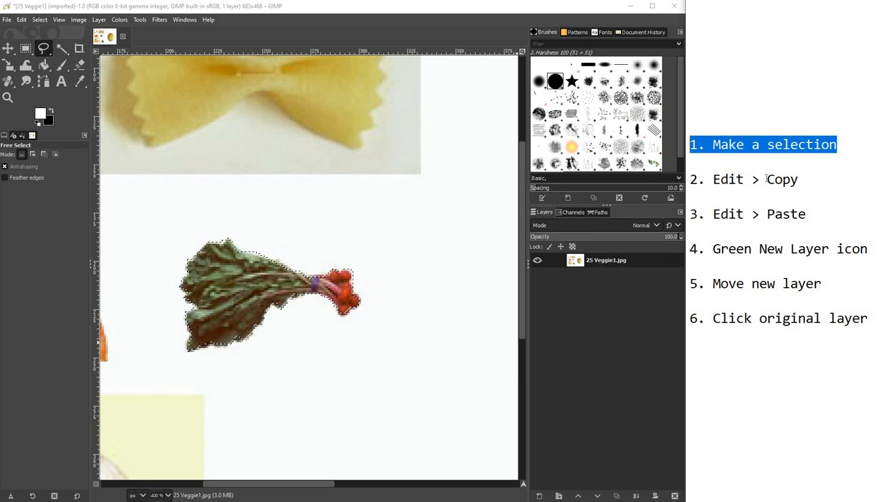
drag(775, 180, 792, 180)
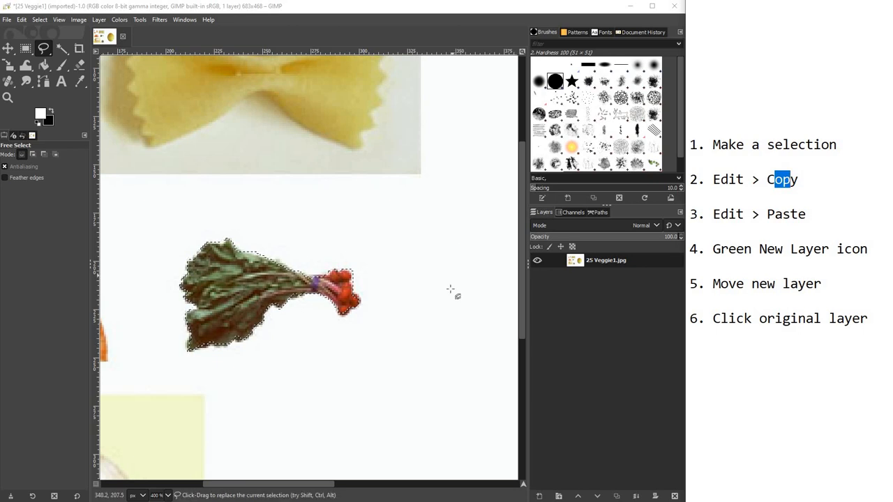
ctrl+scroll(453, 292, down, 3)
drag(385, 485, 441, 484)
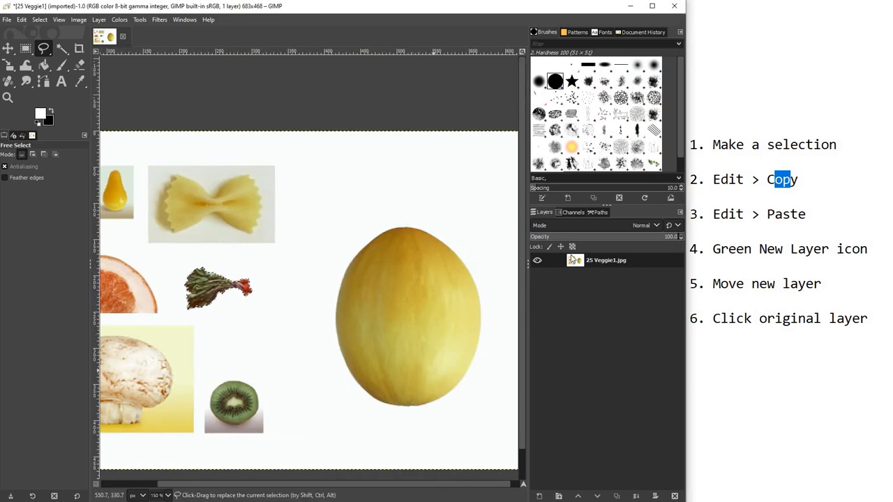
drag(755, 175, 710, 174)
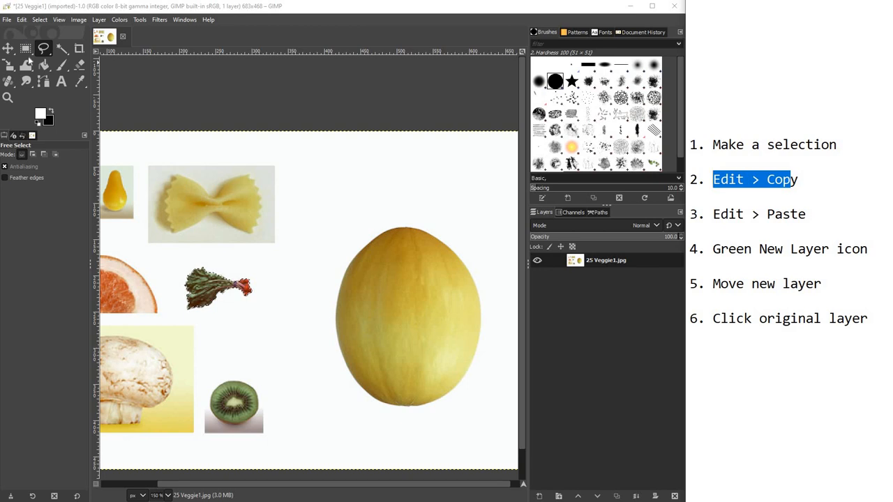
click(24, 20)
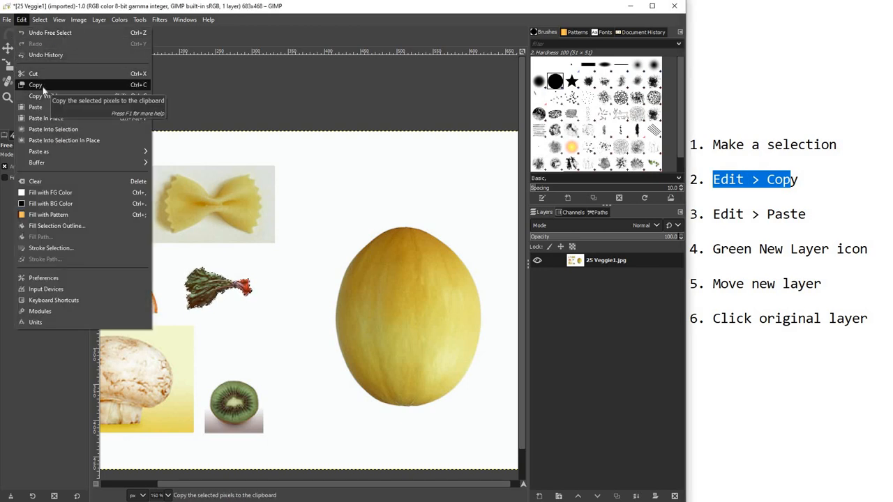
click(60, 88)
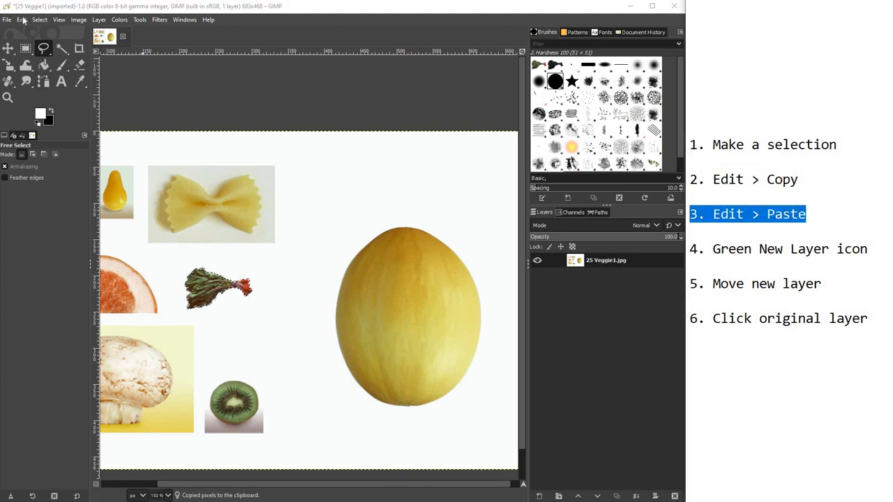
- Paste the copied radish bunch and turn the floating selection into a new layer
click(21, 20)
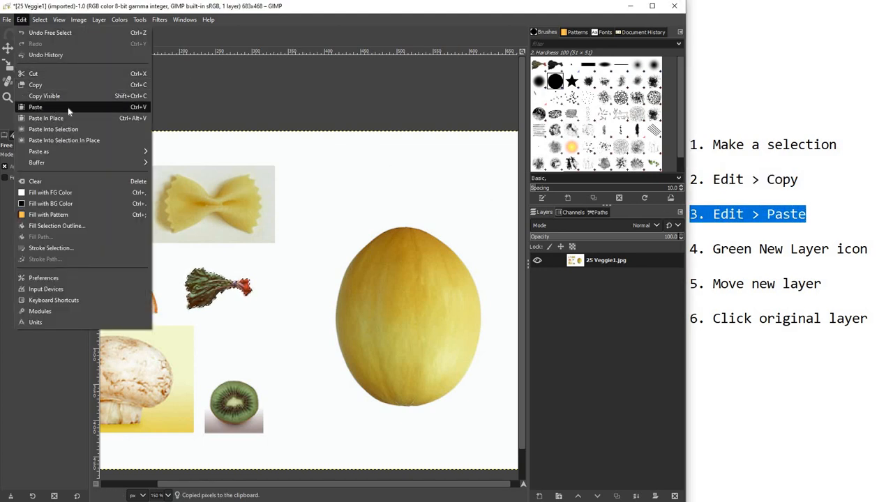
click(55, 106)
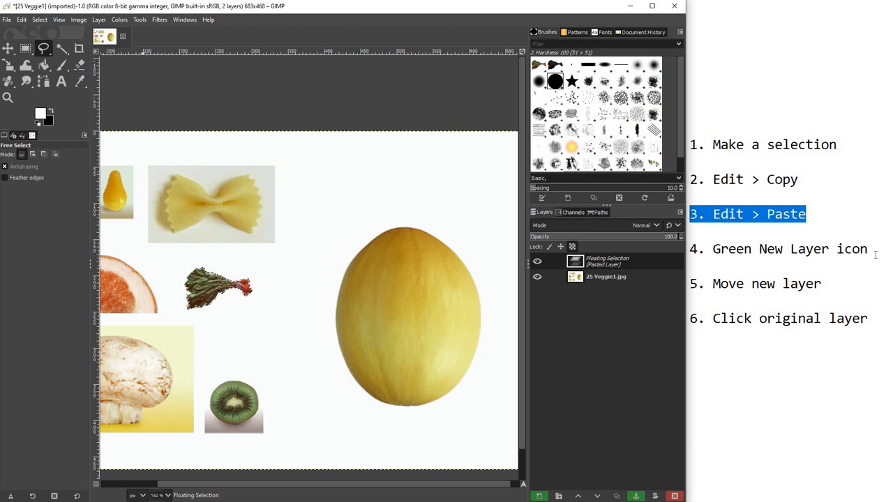
drag(860, 250, 697, 250)
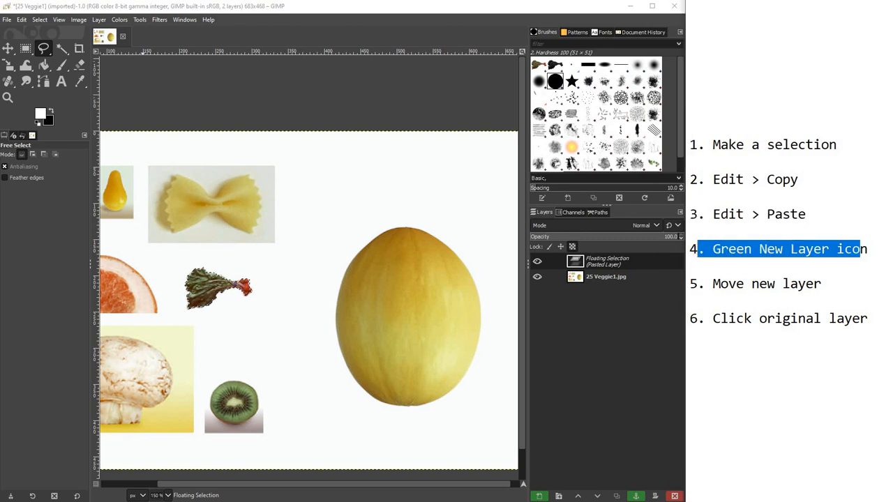
click(539, 496)
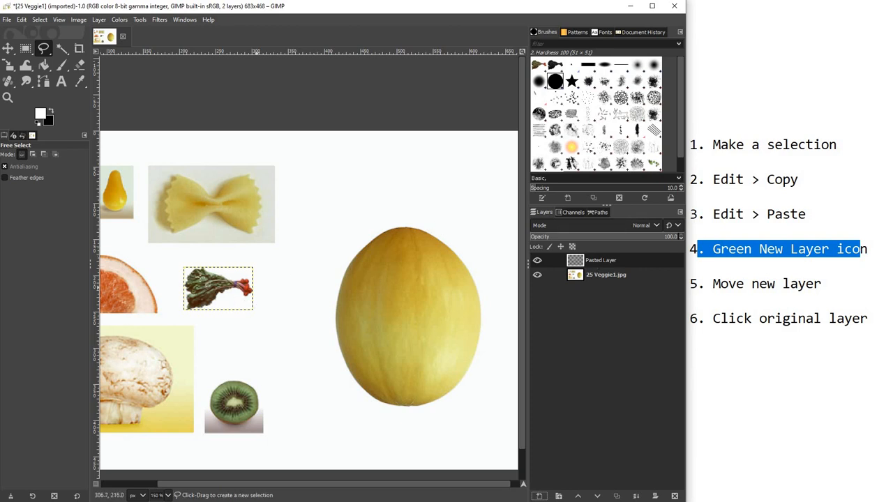
- Make the pasted radish layer active and move it onto the top of the melon with the Move tool
scroll(183, 261, up, 3)
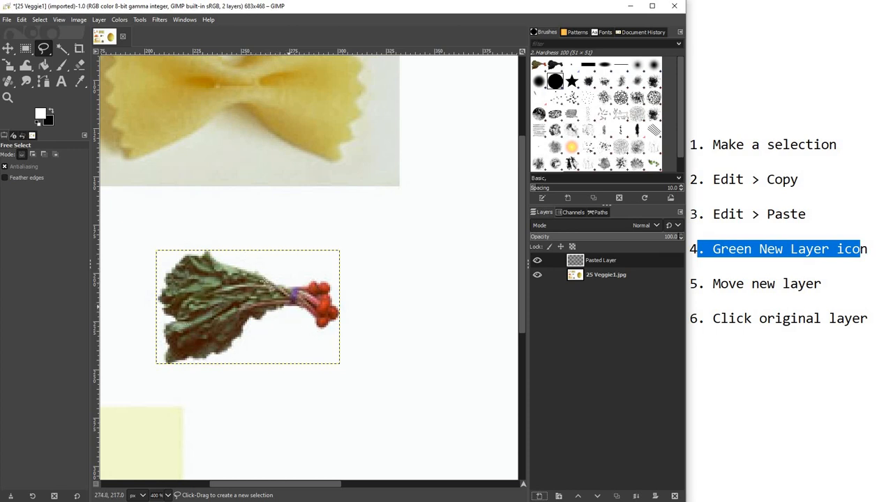
scroll(272, 311, down, 4)
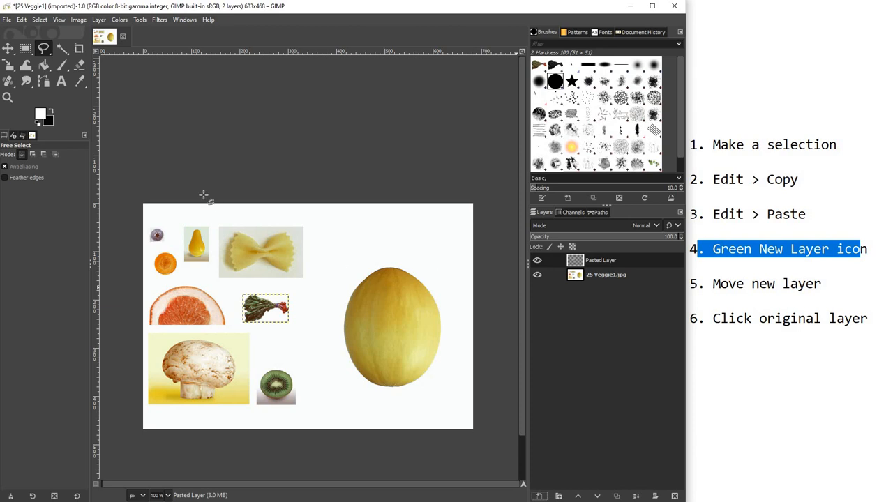
key(Page_Down)
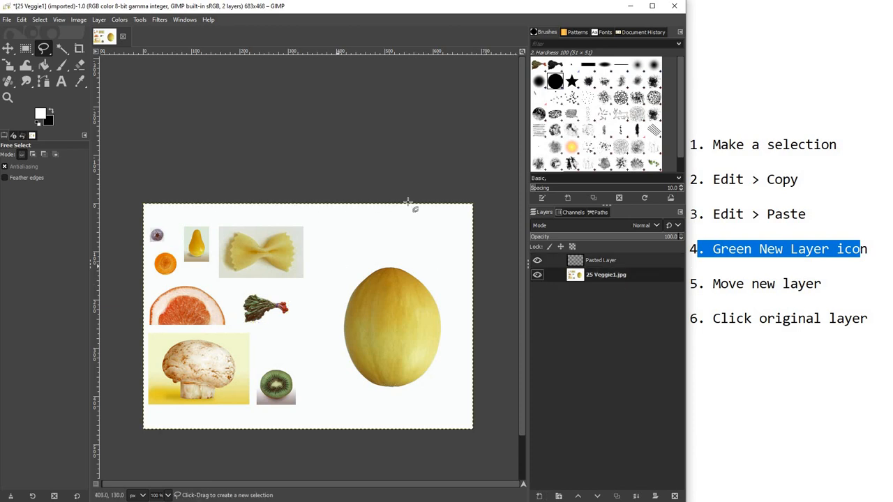
click(576, 263)
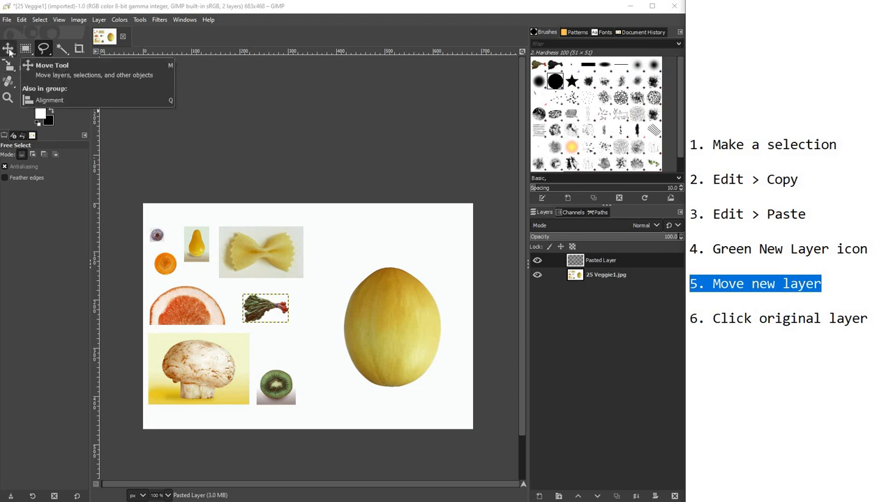
click(9, 50)
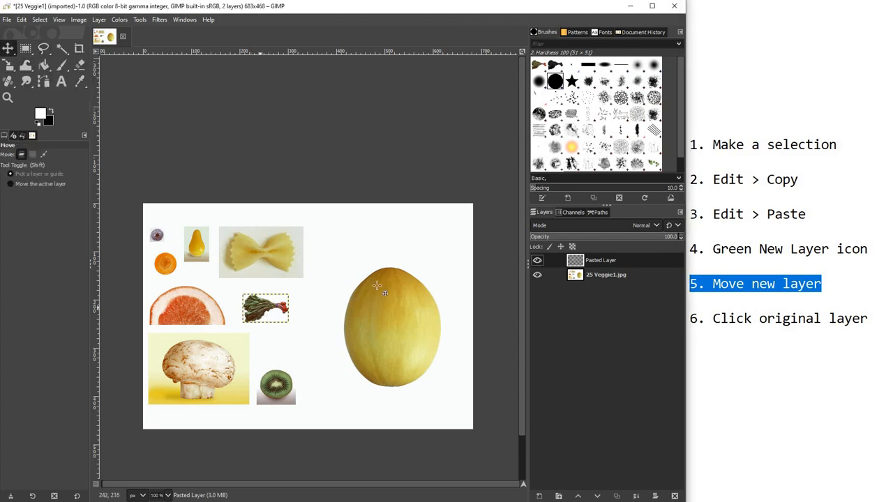
drag(263, 308, 393, 281)
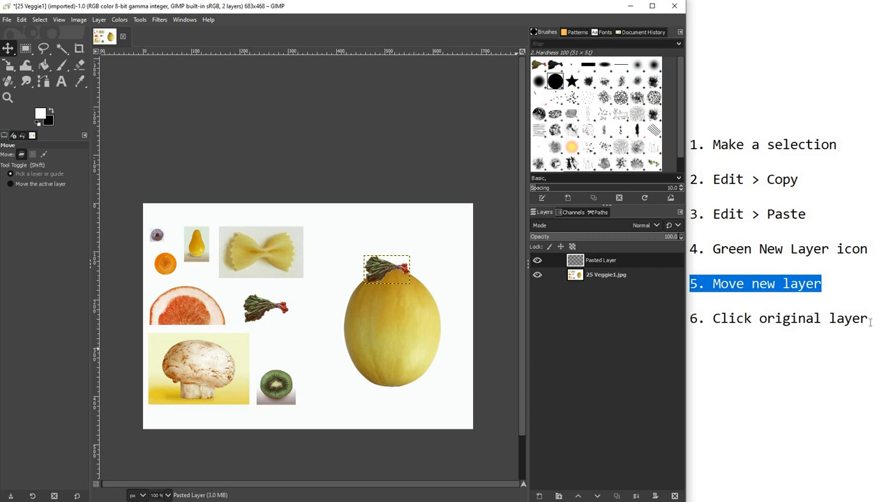
- Make the original 25 Veggie1.jpg layer active and switch to the Free Select tool
drag(868, 318, 687, 318)
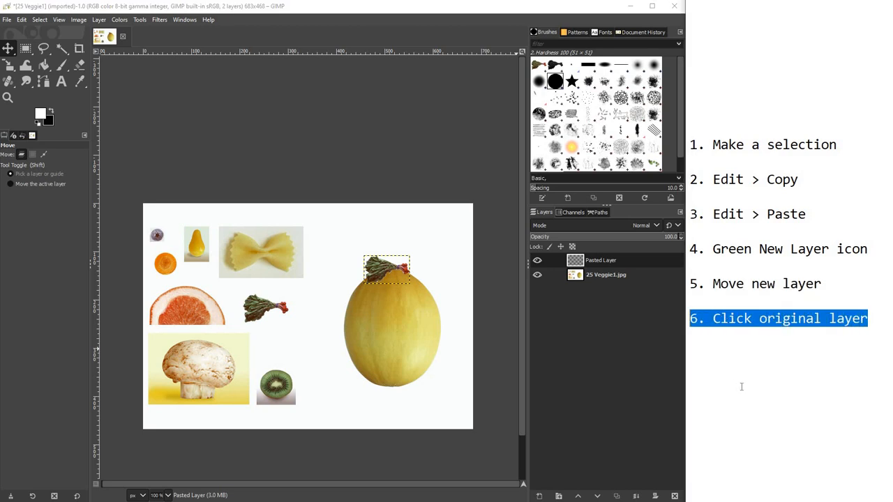
click(606, 279)
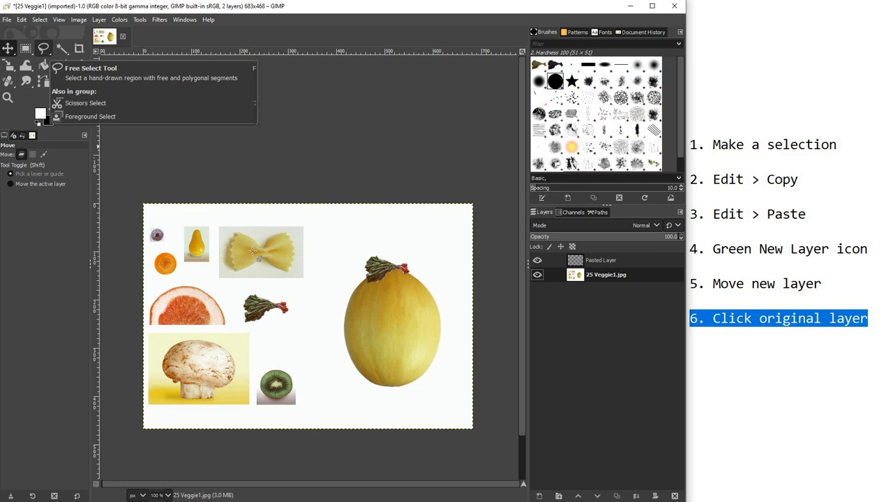
click(43, 55)
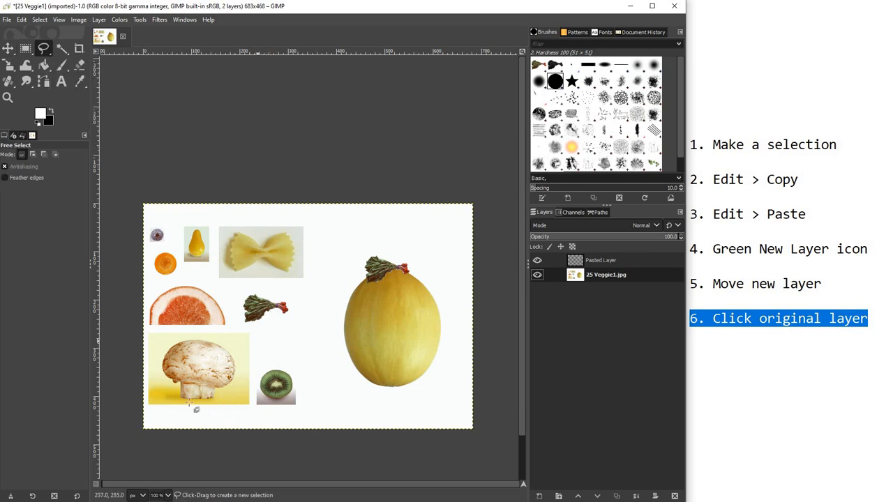
- Outline the whole mushroom, cap and stem, with Free Select and close it into a selection
scroll(197, 406, up, 3)
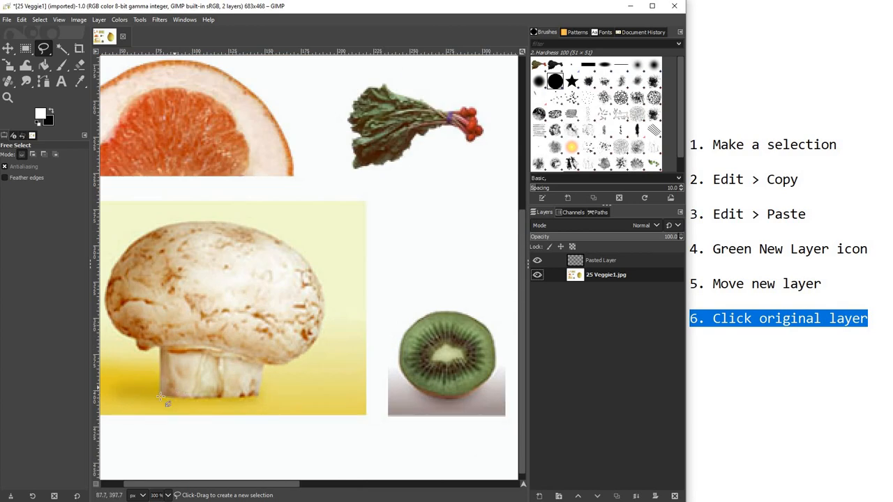
click(162, 350)
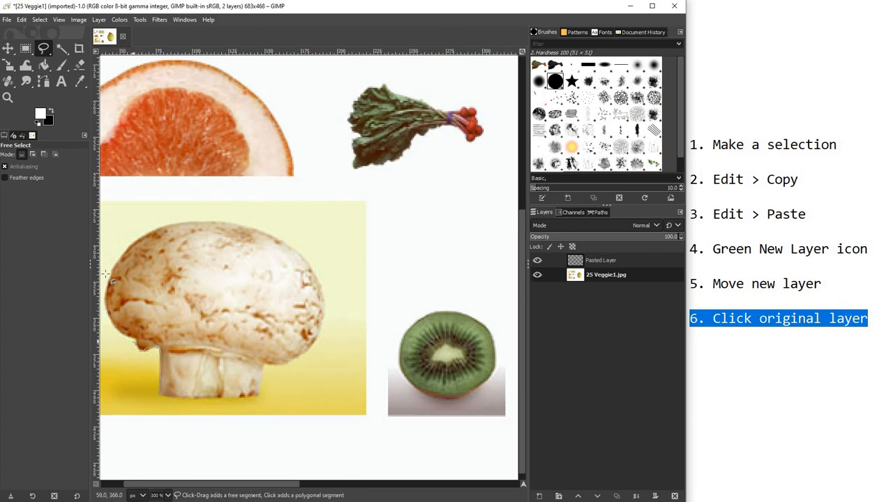
mouse_move(172, 219)
mouse_down()
mouse_move(244, 223)
mouse_move(287, 244)
mouse_move(318, 274)
mouse_move(328, 296)
mouse_move(323, 339)
mouse_move(291, 365)
mouse_move(263, 368)
mouse_move(262, 396)
mouse_up()
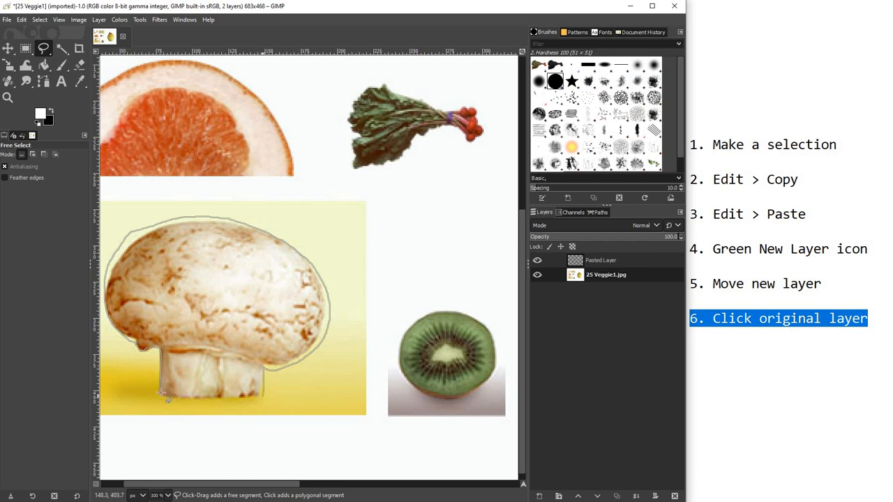
key(Return)
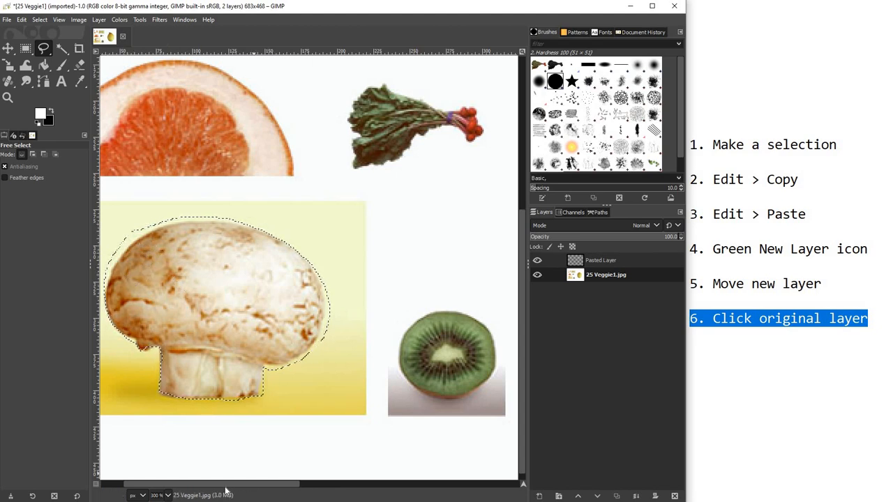
- Set Free Select to subtract mode and remove the excess background above and to the left of the mushroom cap from the selection
drag(225, 484, 208, 484)
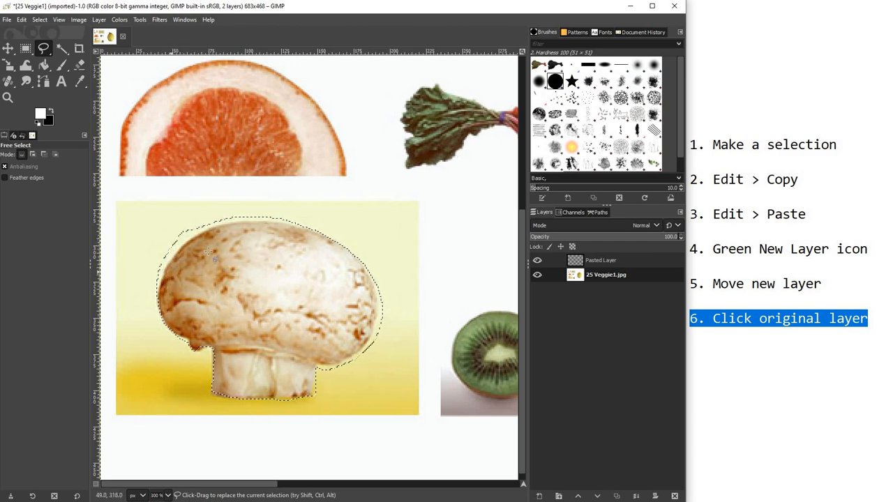
click(44, 154)
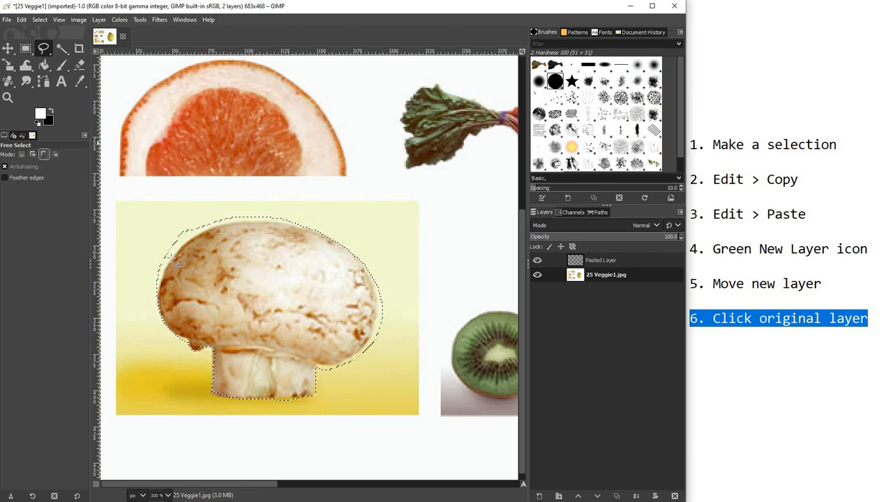
scroll(173, 267, up, 3)
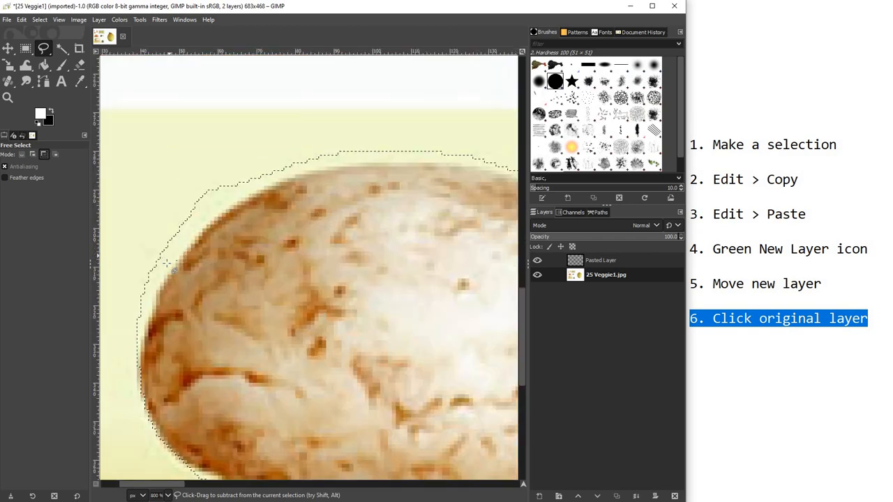
scroll(167, 263, down, 1)
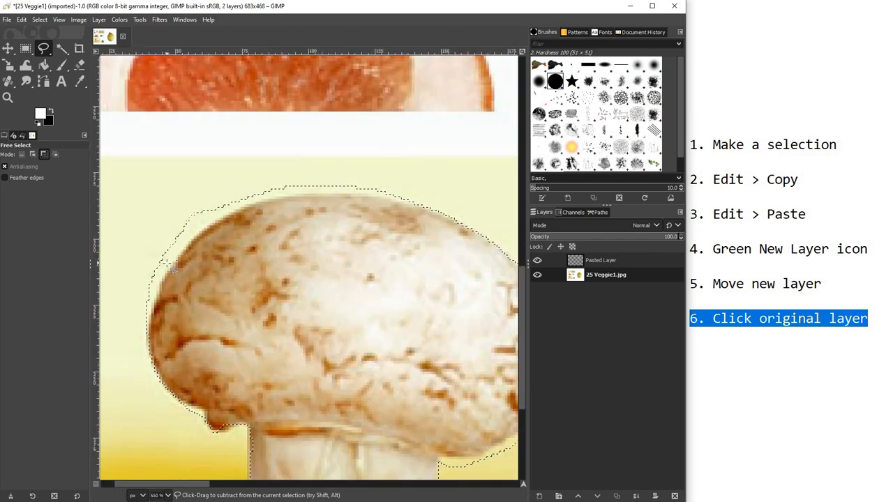
scroll(167, 263, up, 1)
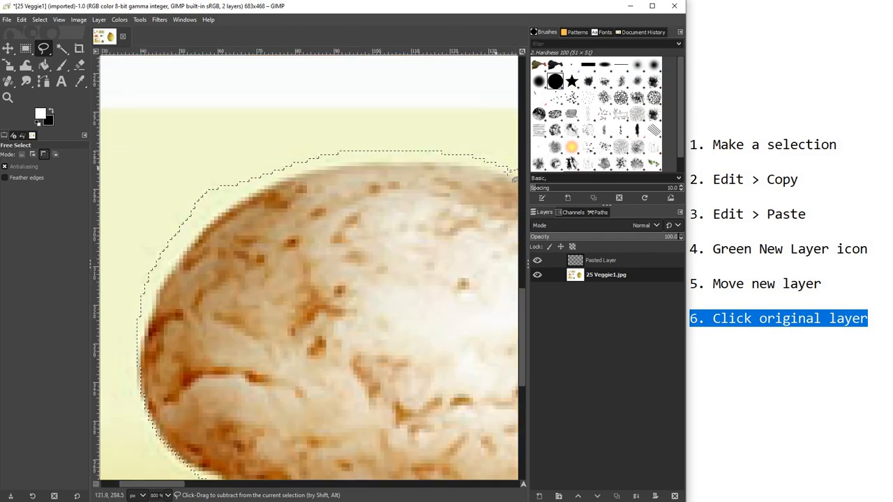
drag(402, 157, 351, 155)
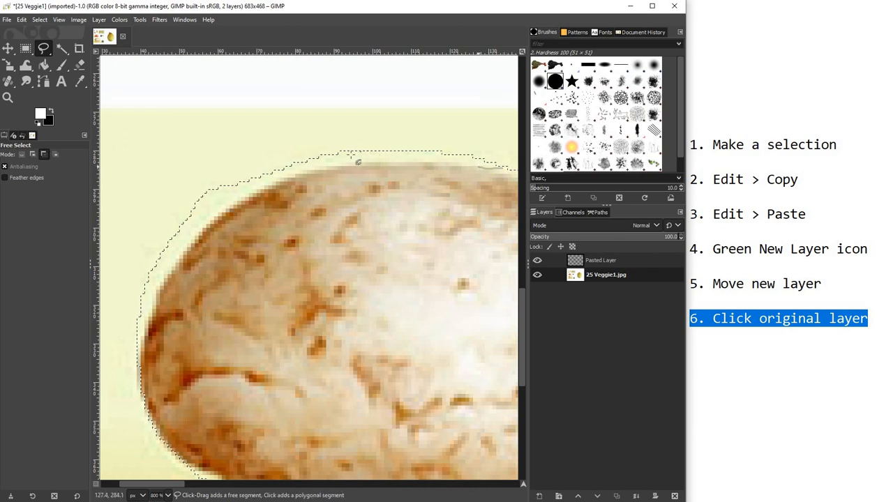
mouse_move(198, 128)
mouse_down()
mouse_move(352, 108)
mouse_move(476, 134)
mouse_move(502, 168)
mouse_up()
click(502, 168)
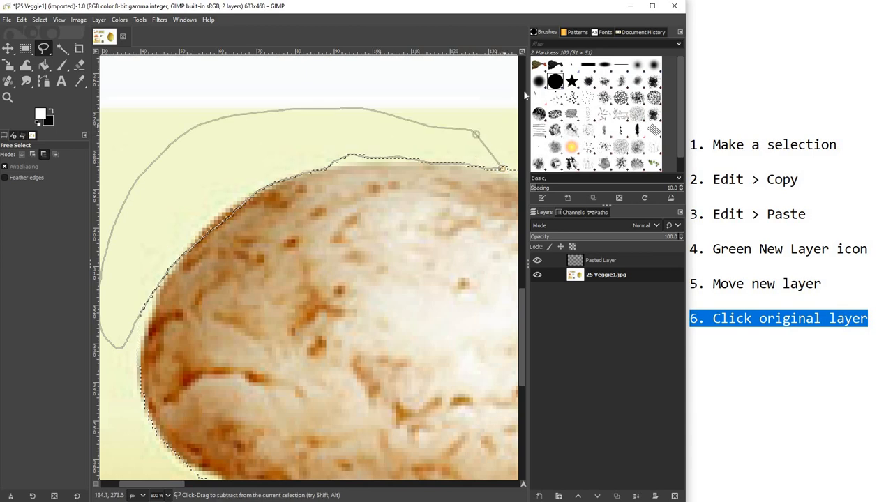
key(Return)
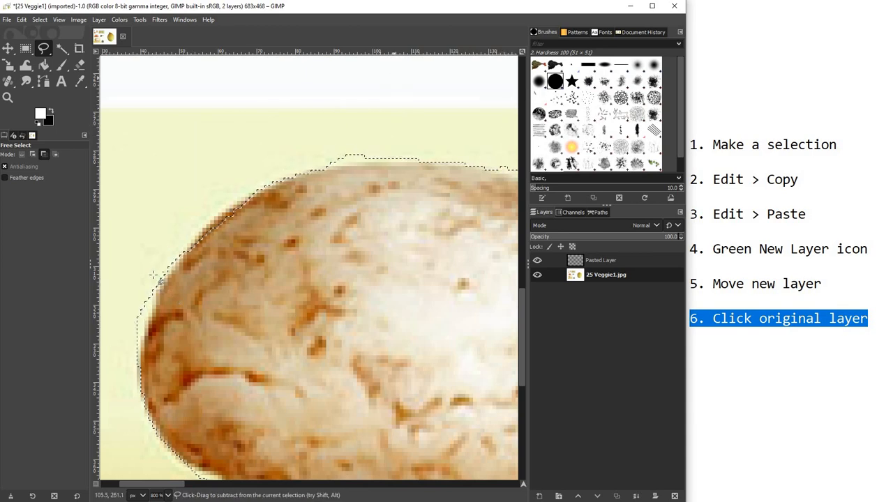
- Subtract the remaining background slivers beside the cap's left edge and along its upper edge from the selection
mouse_move(163, 273)
mouse_down()
mouse_move(145, 351)
mouse_move(116, 365)
mouse_move(126, 280)
mouse_up()
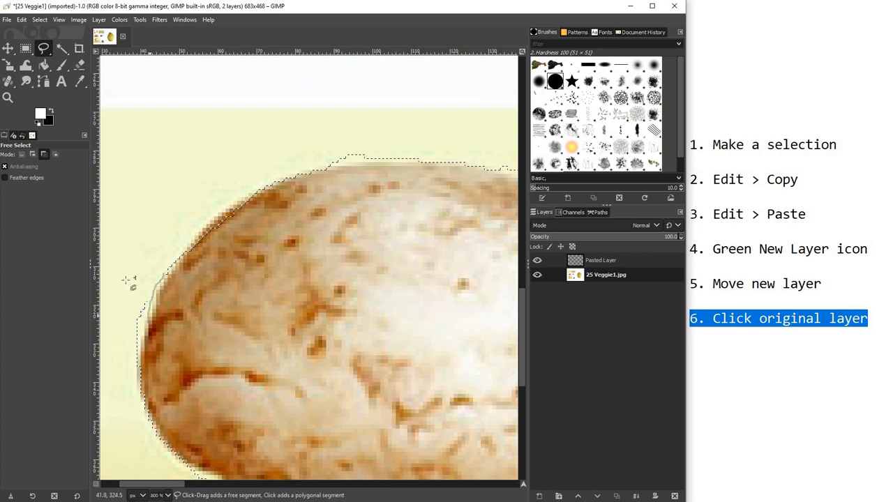
key(Return)
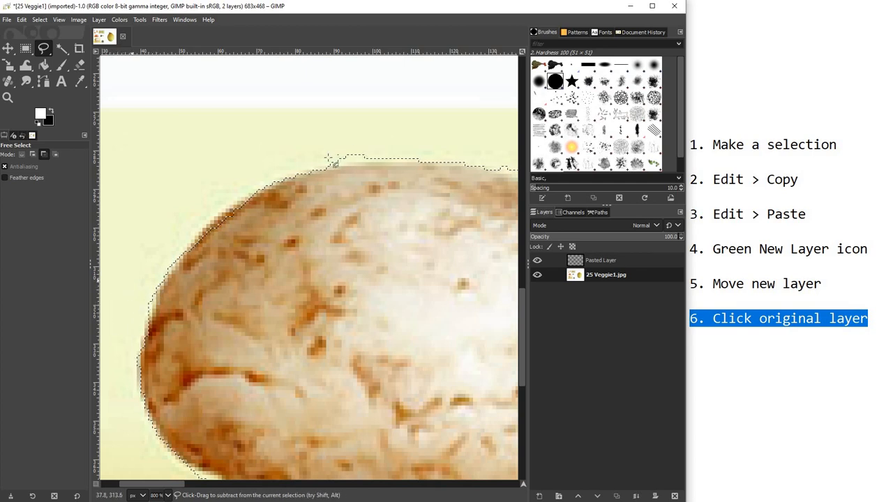
mouse_move(328, 167)
mouse_down()
mouse_move(441, 159)
mouse_move(385, 132)
mouse_move(311, 145)
mouse_up()
key(Return)
- Subtract the excess background under the cap's right side and along the right edge of the stem from the selection
scroll(333, 187, down, 1)
scroll(469, 402, down, 1)
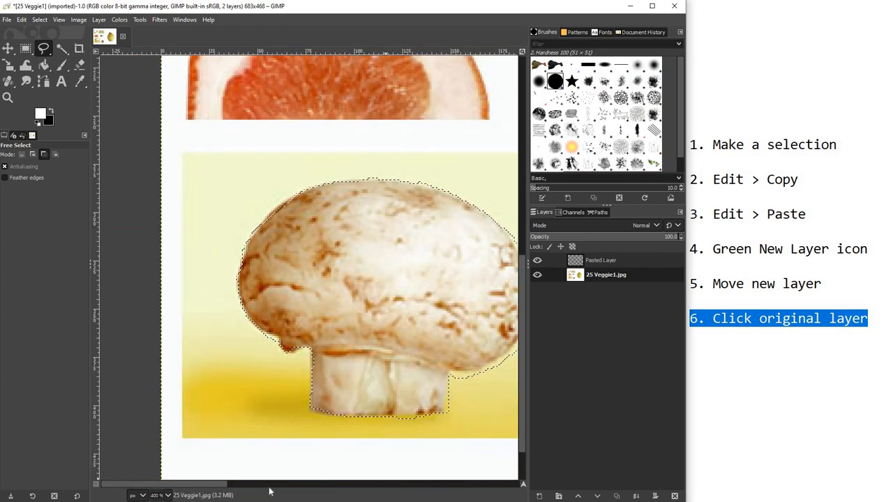
drag(202, 484, 261, 484)
scroll(251, 385, up, 3)
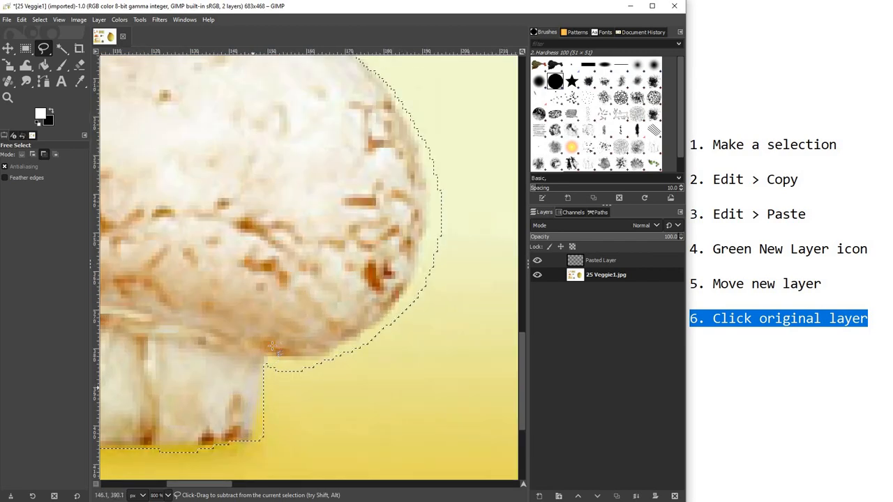
mouse_move(382, 345)
mouse_down()
mouse_move(451, 293)
mouse_move(445, 374)
mouse_move(318, 400)
mouse_up()
key(Return)
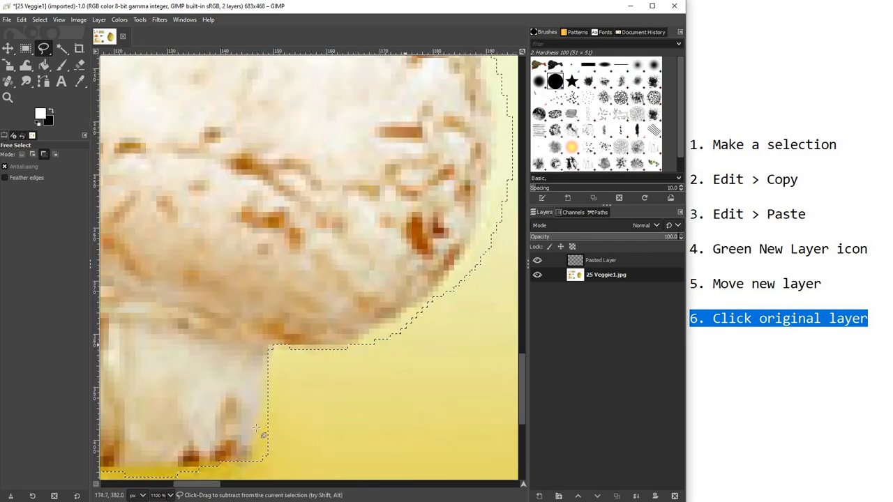
mouse_move(268, 364)
mouse_down()
mouse_move(260, 422)
mouse_move(314, 413)
mouse_move(305, 382)
mouse_up()
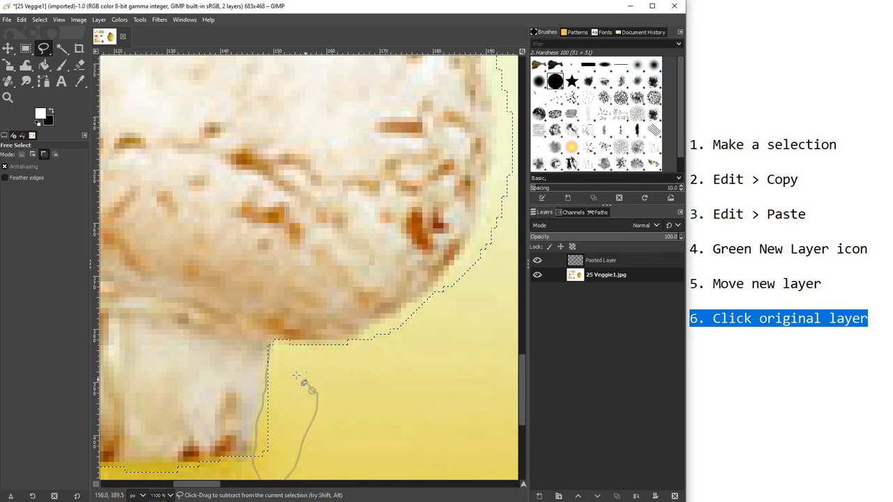
key(Return)
- Set Free Select back to replace mode and copy the selected mushroom to the clipboard
scroll(305, 384, down, 5)
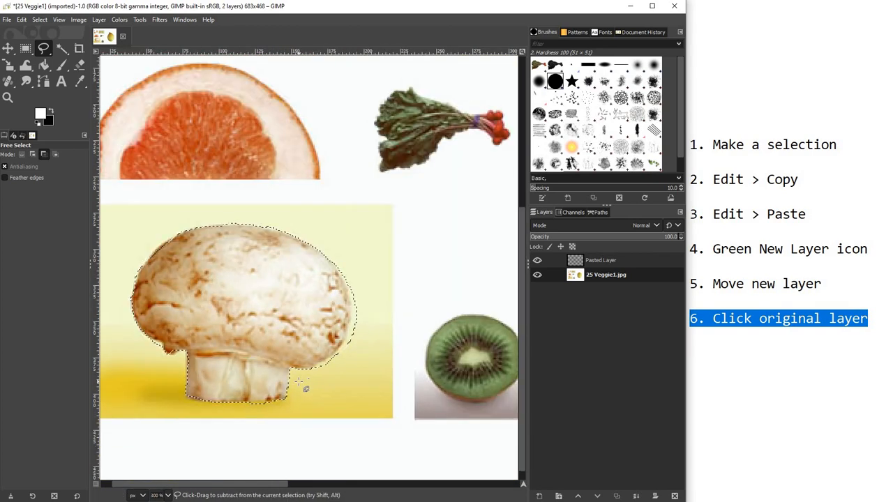
click(22, 155)
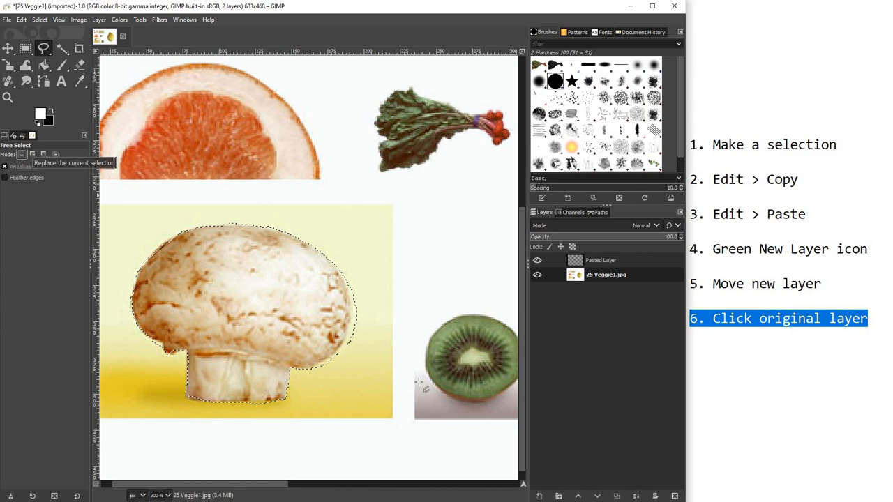
key(minus)
key(minus)
click(22, 20)
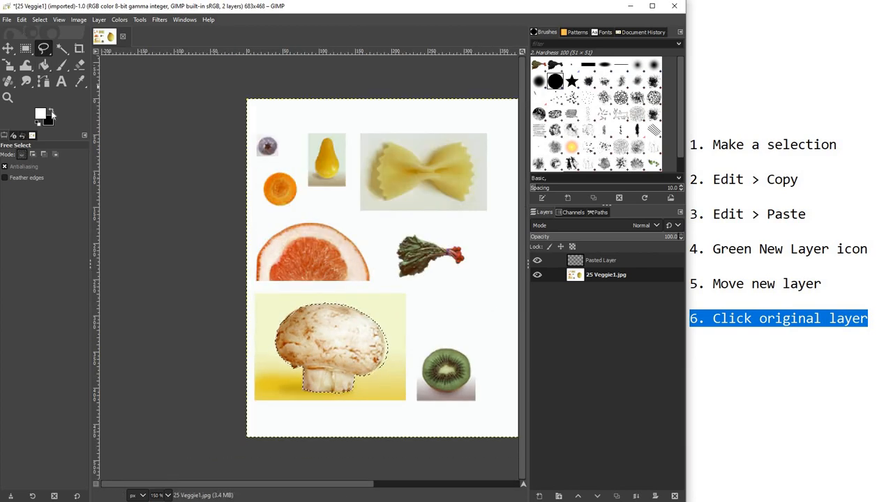
click(44, 85)
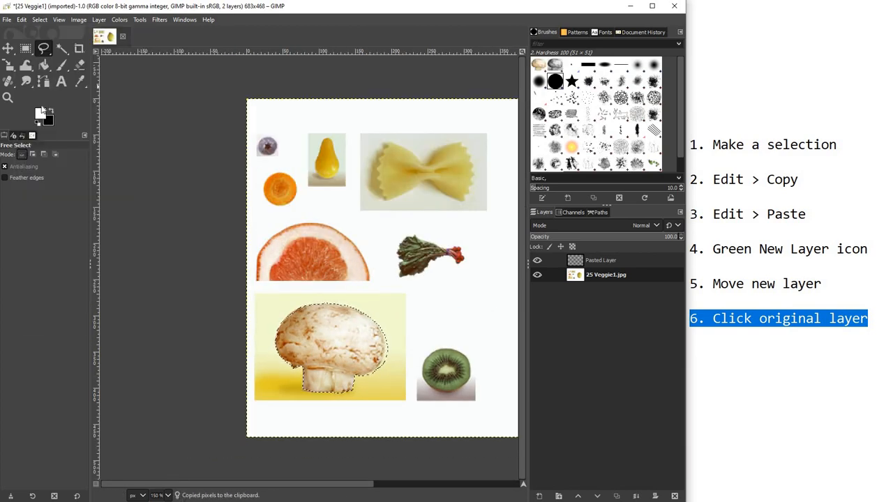
- Paste the mushroom as a new layer and move it onto the top of the melon with the Move tool
click(22, 20)
click(35, 107)
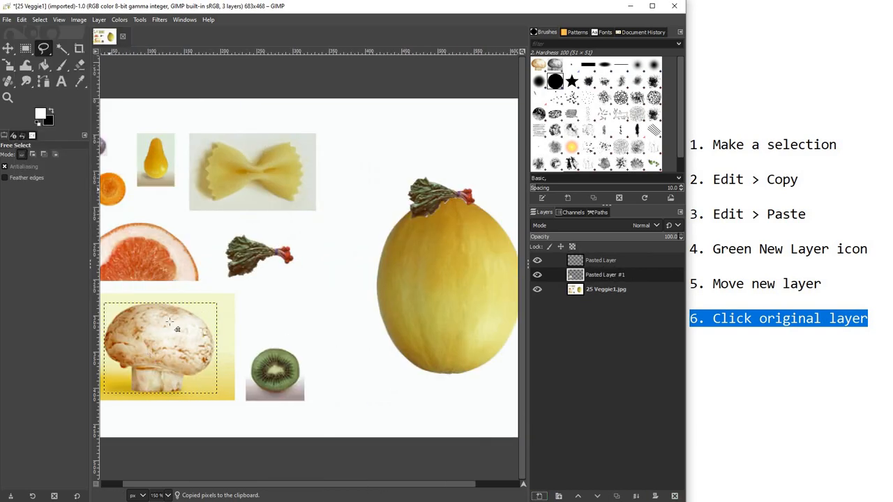
key(m)
mouse_move(155, 362)
mouse_down()
mouse_move(375, 139)
mouse_move(439, 168)
mouse_move(451, 140)
mouse_up()
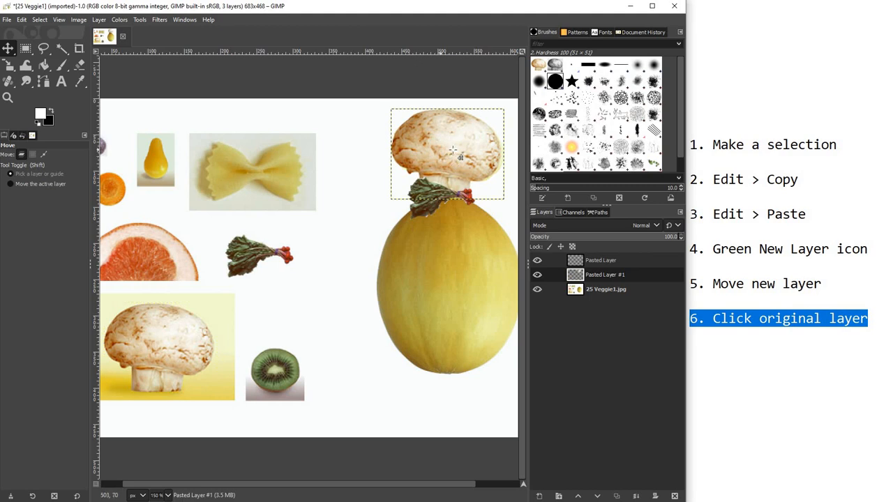
- Scale the mushroom layer to 98 × 79 pixels and reposition it on top of the melon behind the radish
click(10, 66)
click(27, 65)
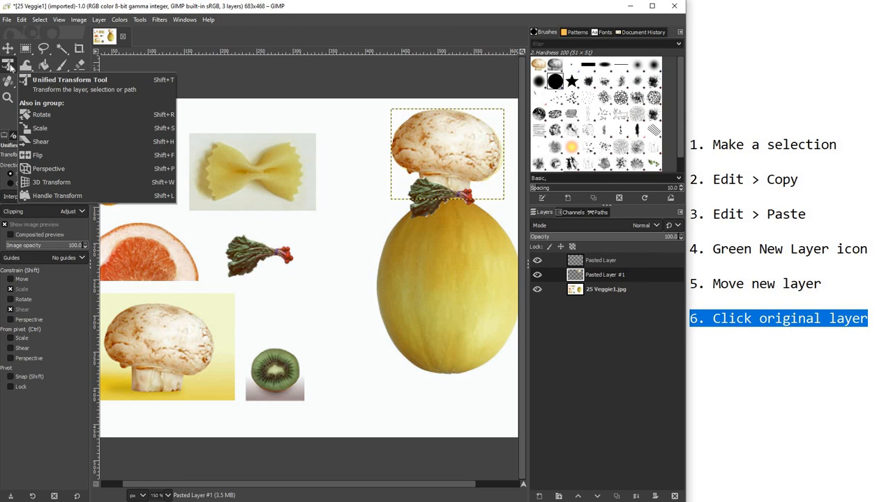
click(10, 66)
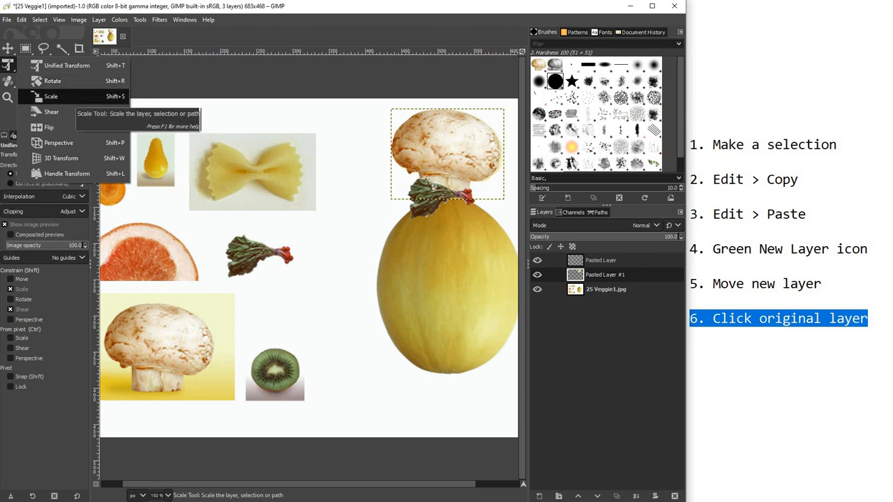
click(455, 151)
click(508, 117)
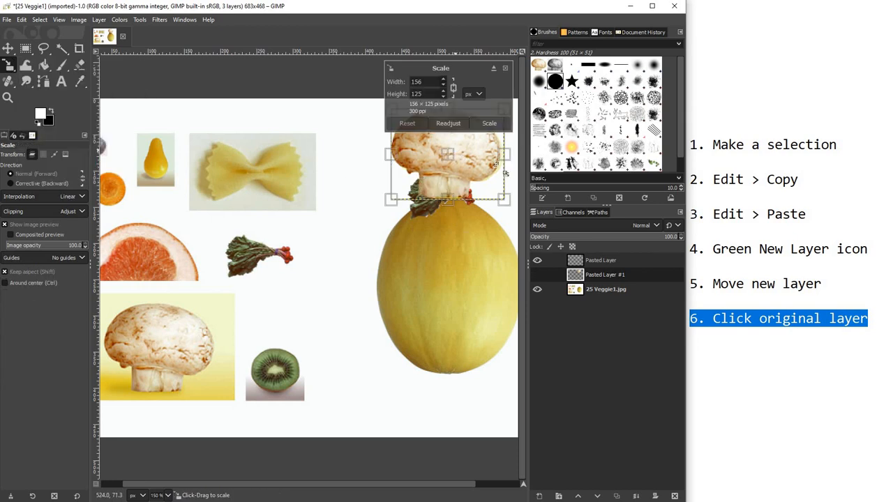
drag(506, 204, 443, 142)
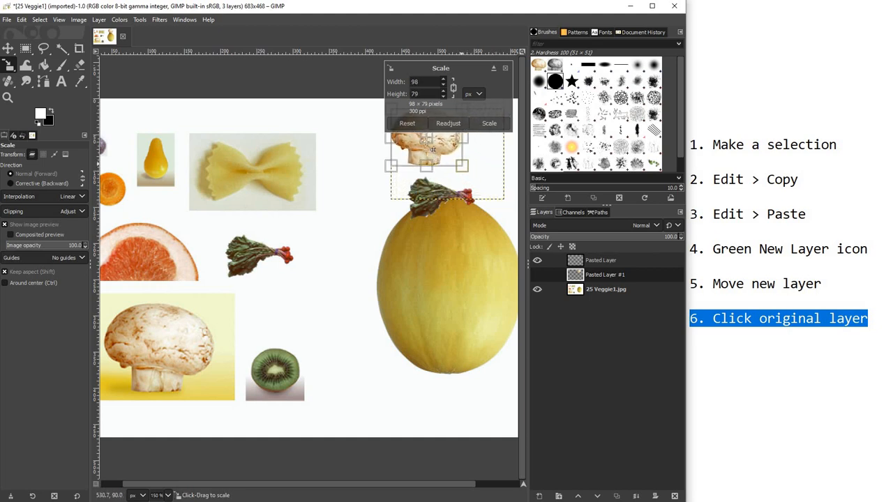
mouse_move(451, 170)
mouse_down()
mouse_move(441, 176)
mouse_move(453, 172)
mouse_up()
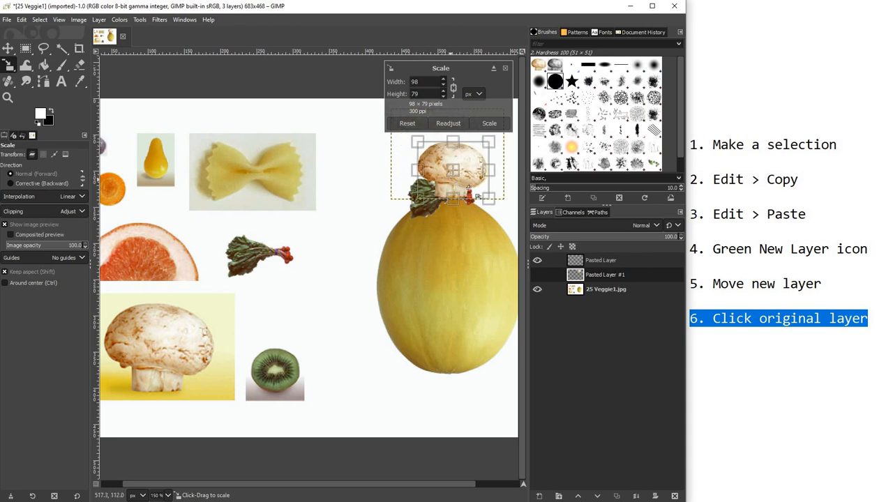
key(Return)
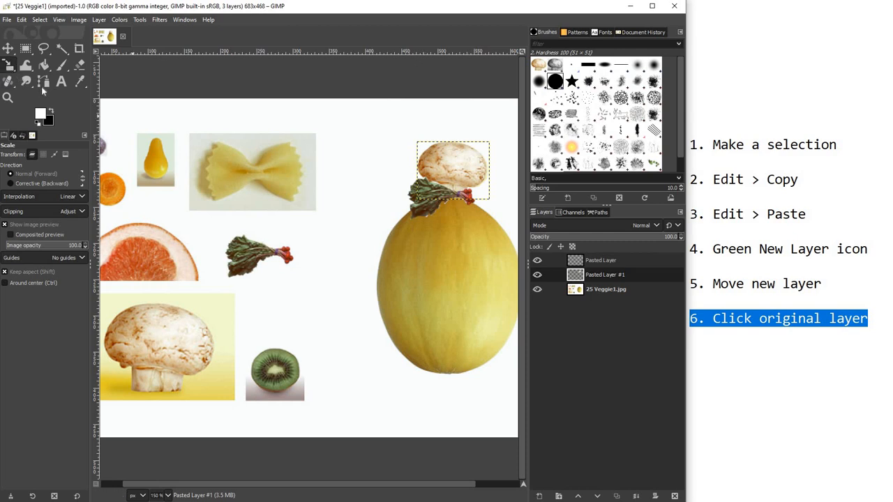
- Rotate the mushroom layer slightly and move it to the upper left of the melon beside the radish leaves
click(10, 66)
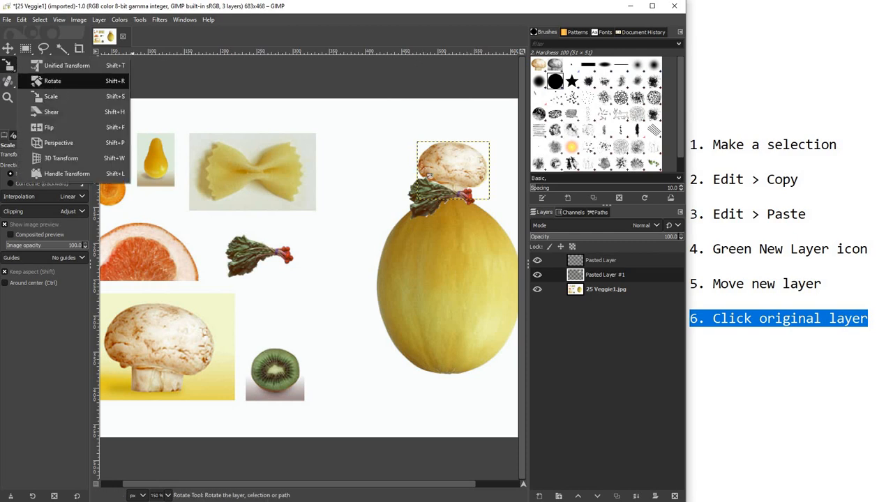
click(60, 85)
click(467, 156)
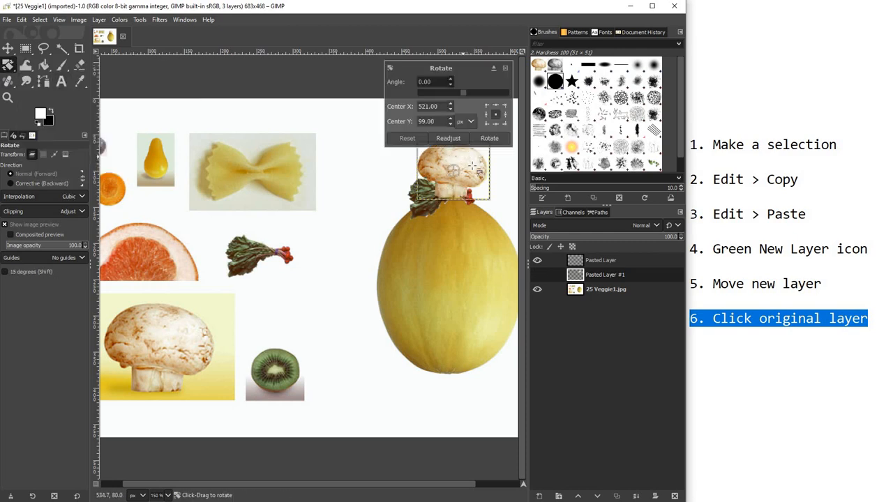
drag(469, 159, 474, 164)
key(Escape)
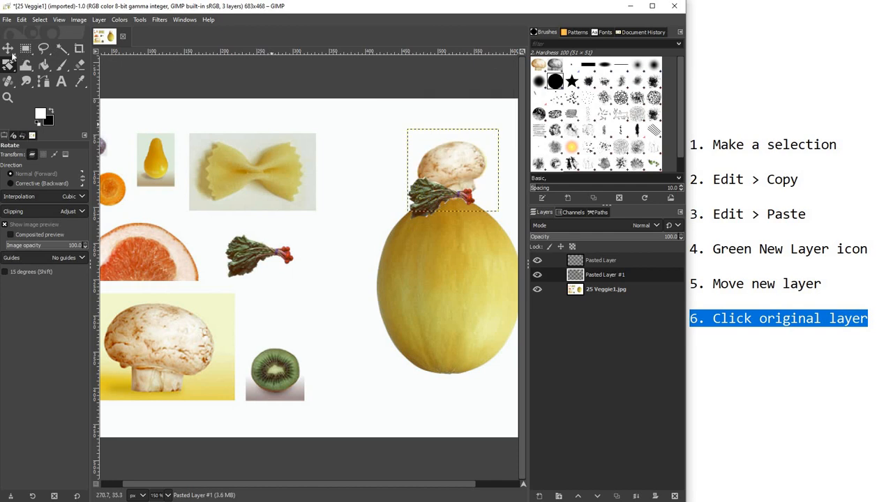
click(8, 47)
mouse_move(420, 171)
mouse_down()
mouse_move(393, 170)
mouse_move(416, 171)
mouse_up()
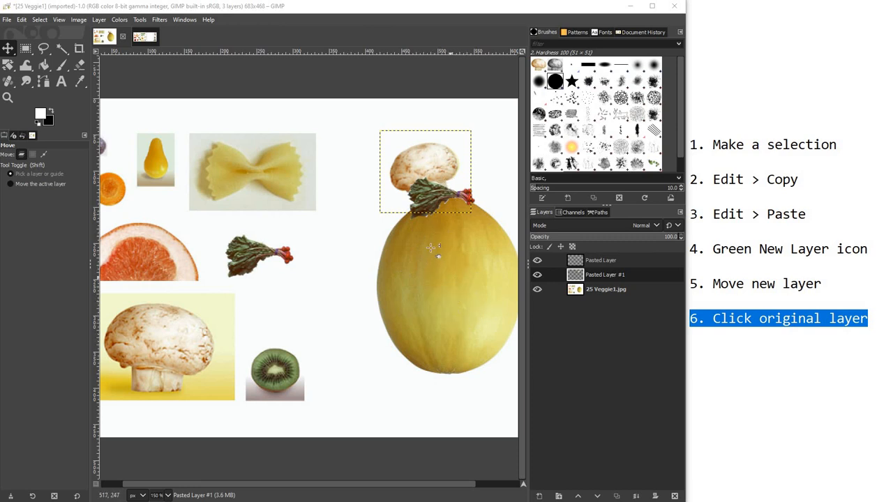
- Switch to the 26 Veggie2 image and examine its food items, blank middle area and example figures
click(141, 39)
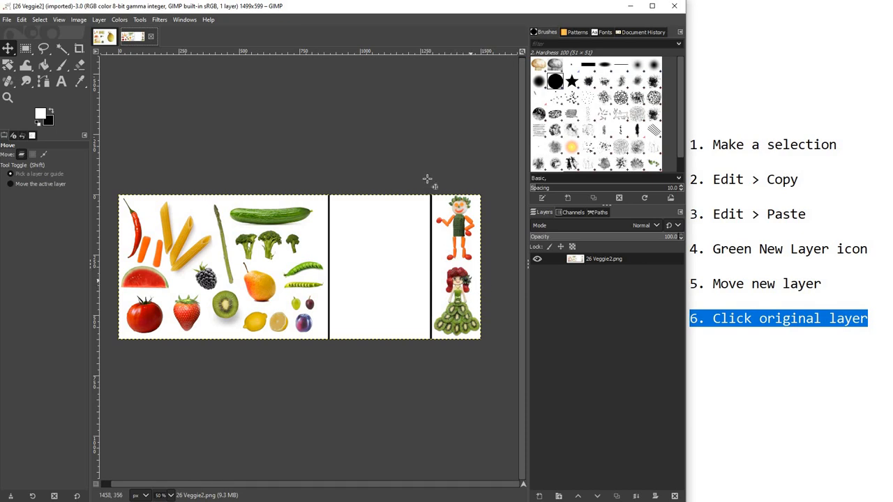
scroll(426, 180, up, 2)
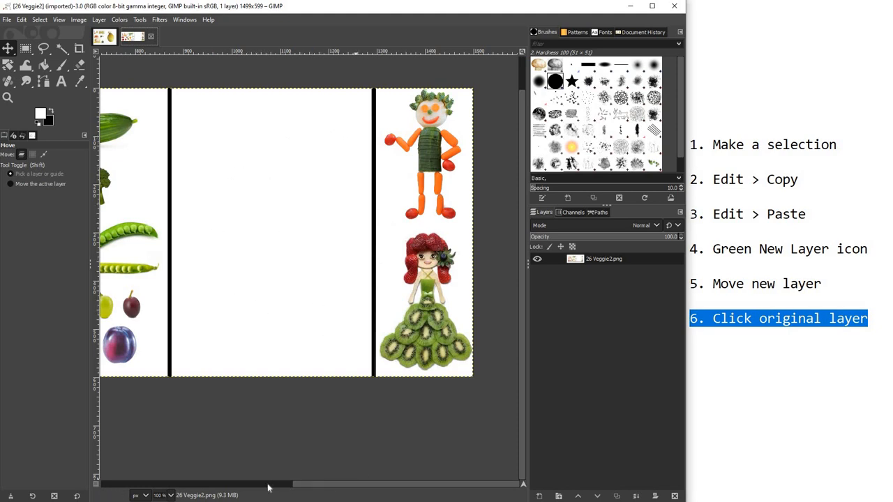
scroll(136, 484, left, 10)
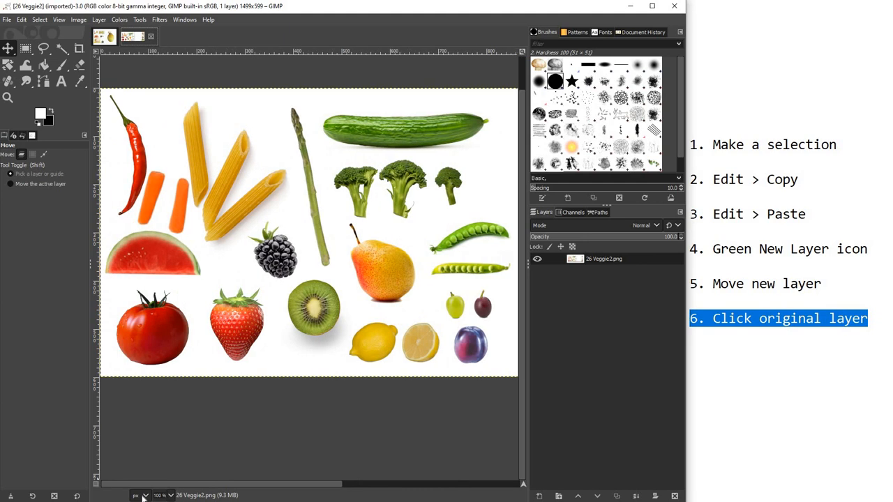
scroll(366, 487, right, 10)
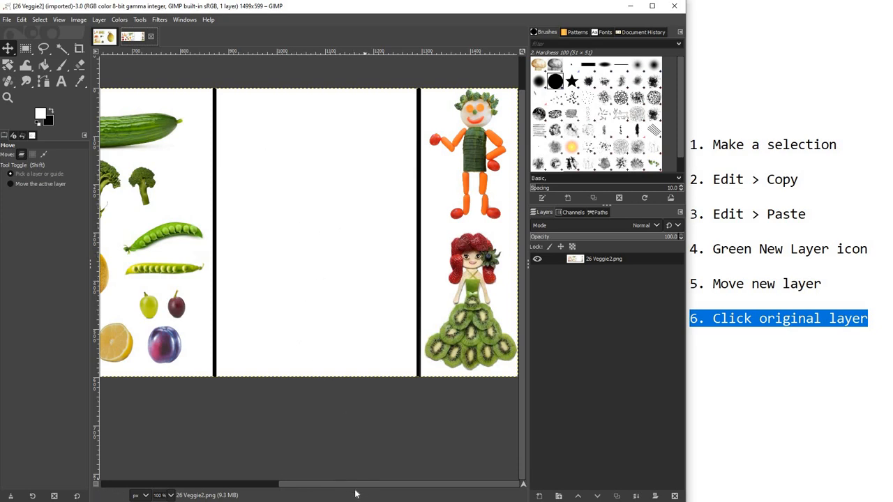
drag(300, 487, 255, 375)
scroll(257, 374, down, 2)
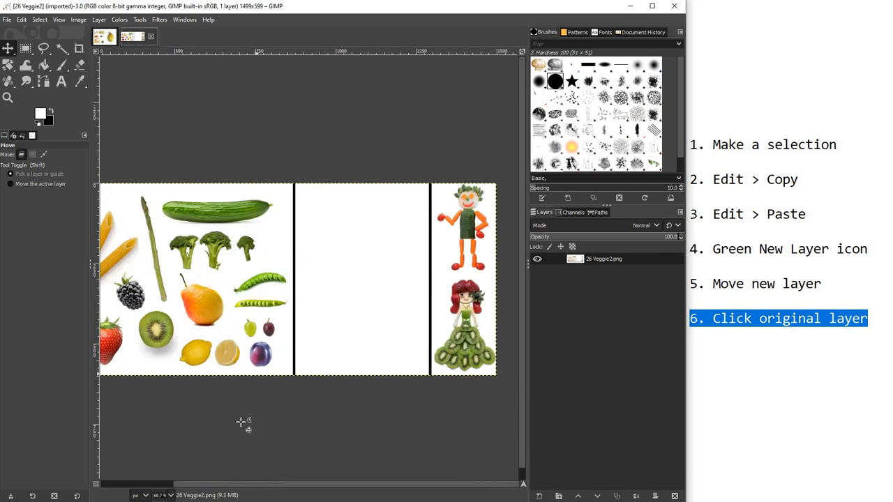